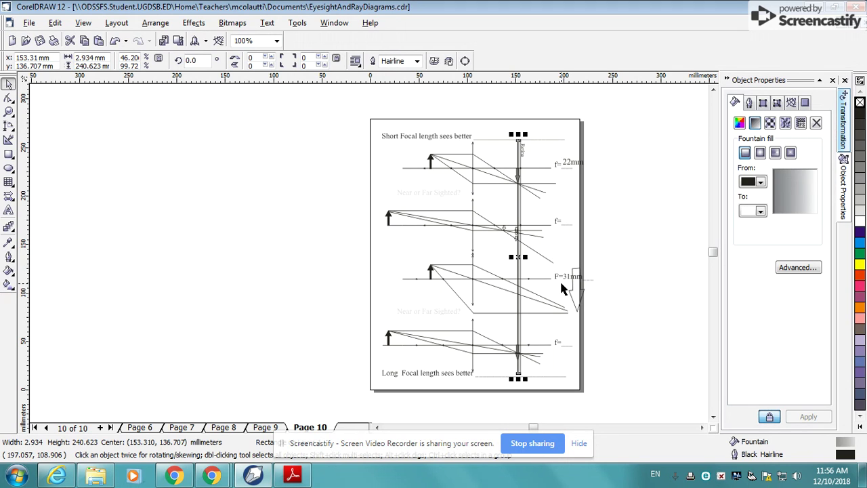
- Delete the top short focal length ray diagram
left_click(701, 427)
left_click(701, 426)
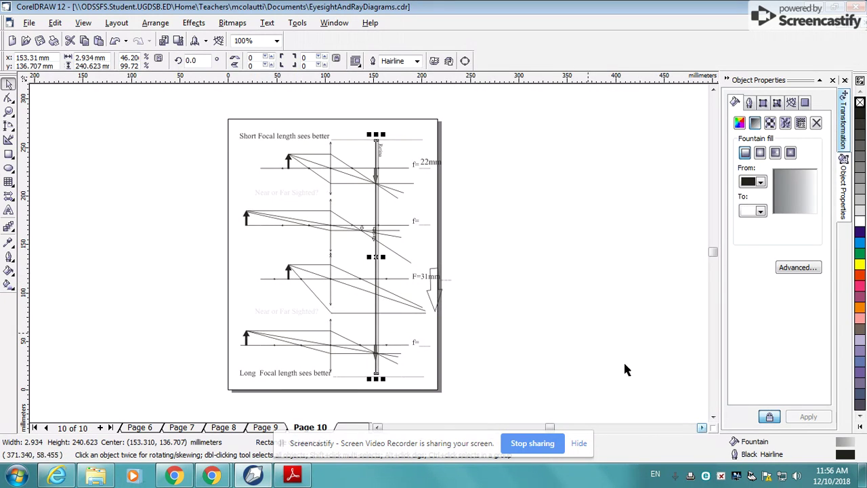
left_click(550, 274)
left_click_drag(170, 98, 493, 204)
key("Delete")
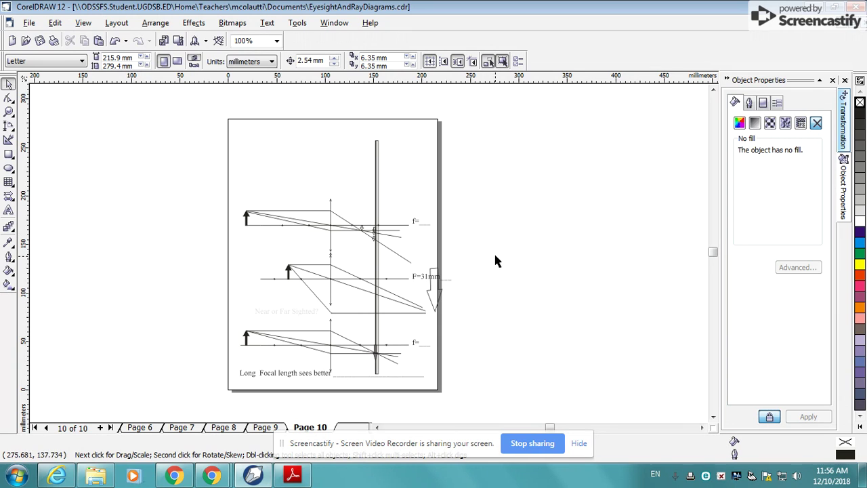
- Delete the F=31mm diagram and the long vertical retina bar
left_click_drag(496, 263, 212, 323)
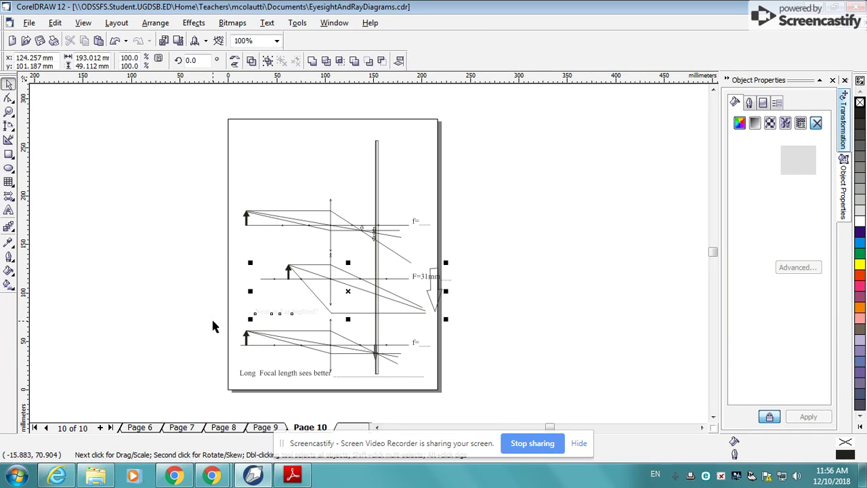
key("Delete")
left_click_drag(561, 238, 242, 324)
key("Delete")
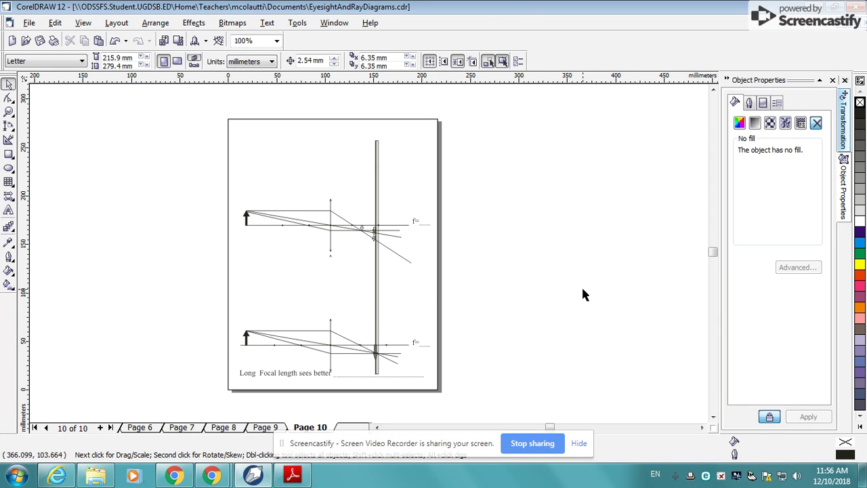
left_click(377, 302)
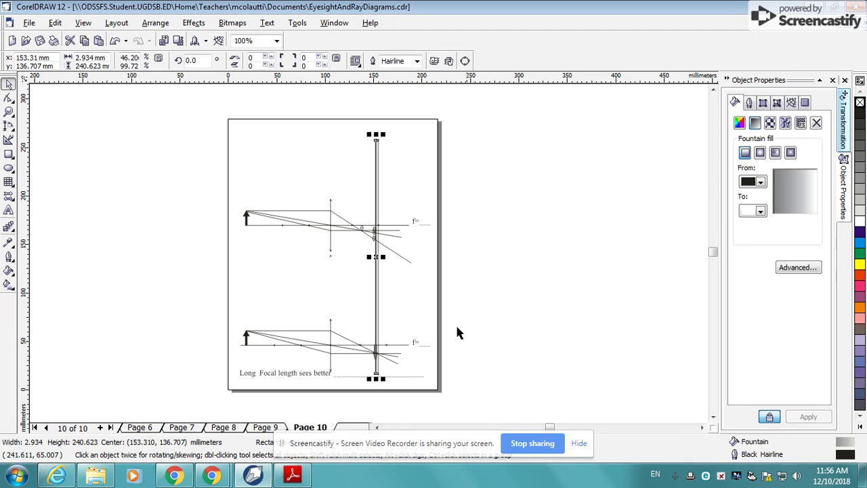
key("Delete")
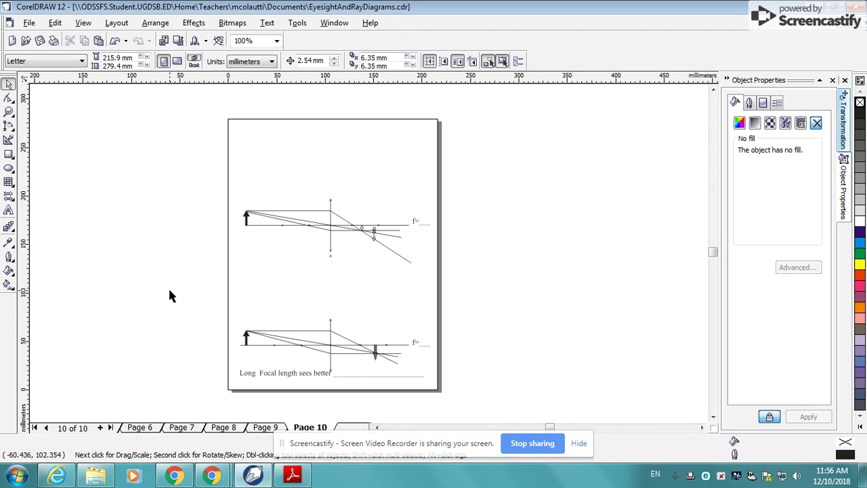
- Nudge the whole long focal length diagram upward
left_click_drag(170, 290, 467, 403)
key("Up")
key("Up")
key("Up")
key("Up")
key("Up")
key("Up")
key("Up")
key("Up")
key("Up")
key("Up")
key("Up")
key("Up")
key("Up")
key("Up")
key("Up")
key("Up")
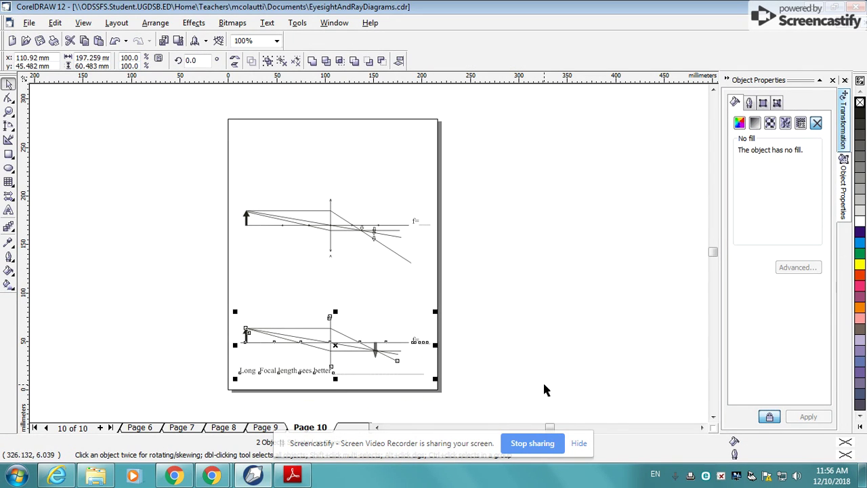
key("Up")
key("Up")
key("Up")
key("Up")
key("Up")
key("Up")
key("Up")
key("Up")
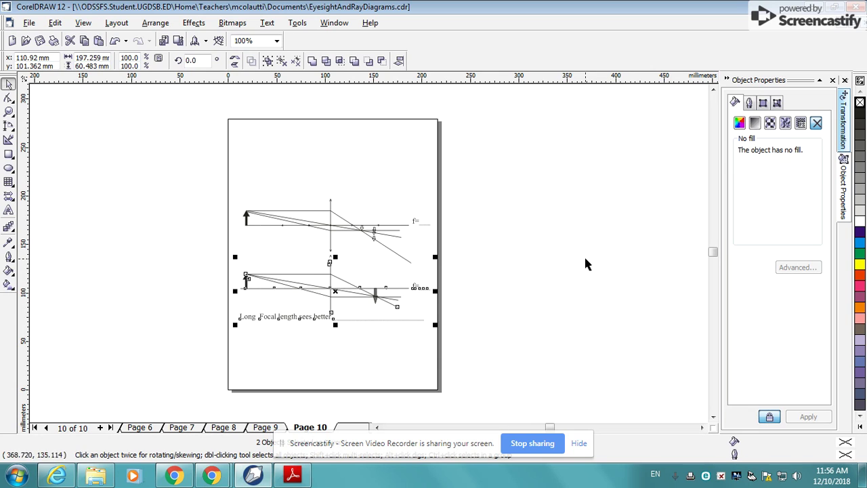
left_click(587, 264)
left_click_drag(374, 232, 377, 284)
- Zoom in and Ungroup All on the long focal length diagram group
key("Escape")
scroll(257, 288, "up", 1)
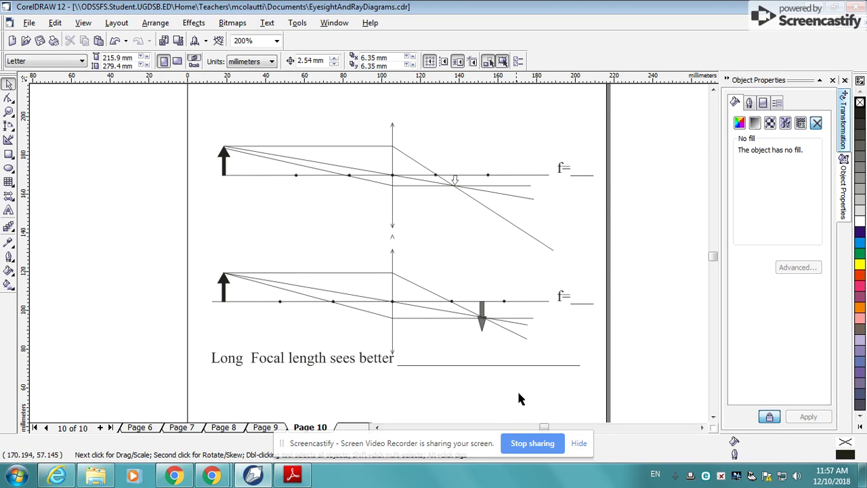
left_click(483, 316)
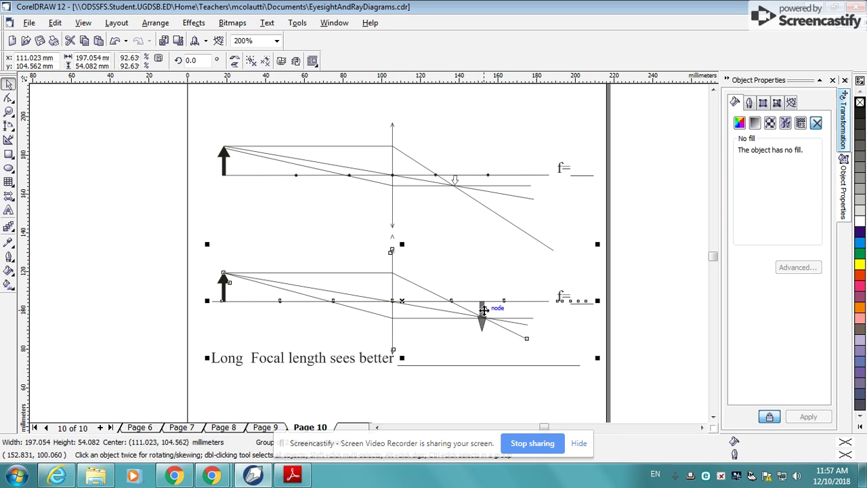
left_click(490, 397)
left_click(481, 329)
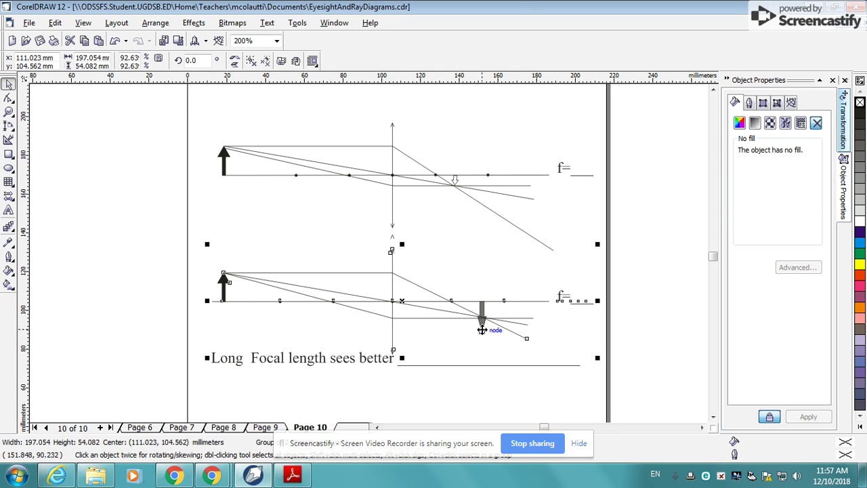
right_click(481, 330)
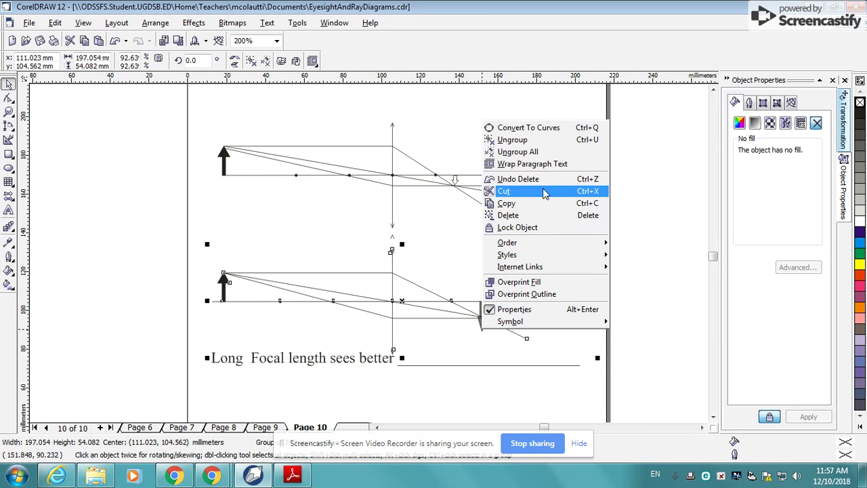
left_click(521, 151)
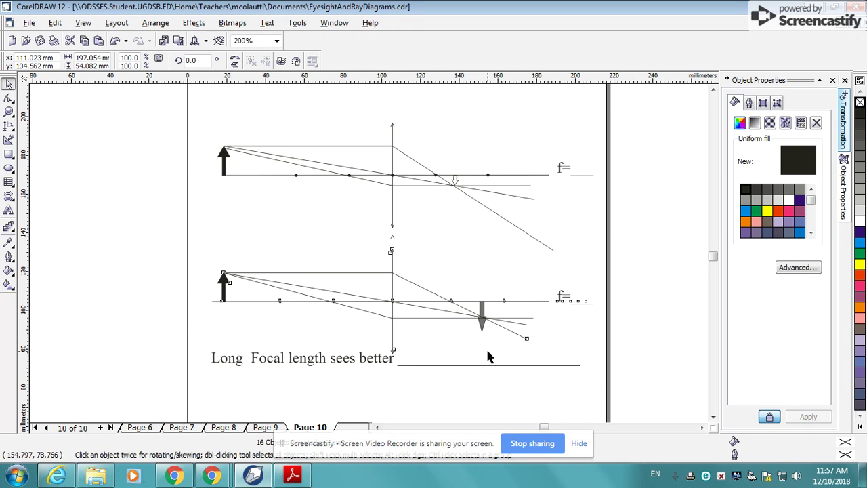
- Move the grey image arrow up onto the ray crossing point
left_click(489, 357)
left_click(482, 329)
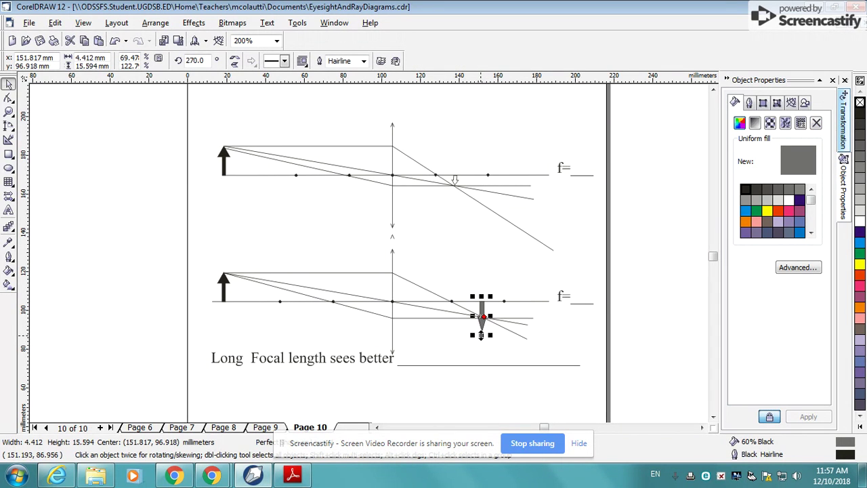
left_click_drag(481, 334, 485, 313)
left_click(474, 359)
left_click(484, 309)
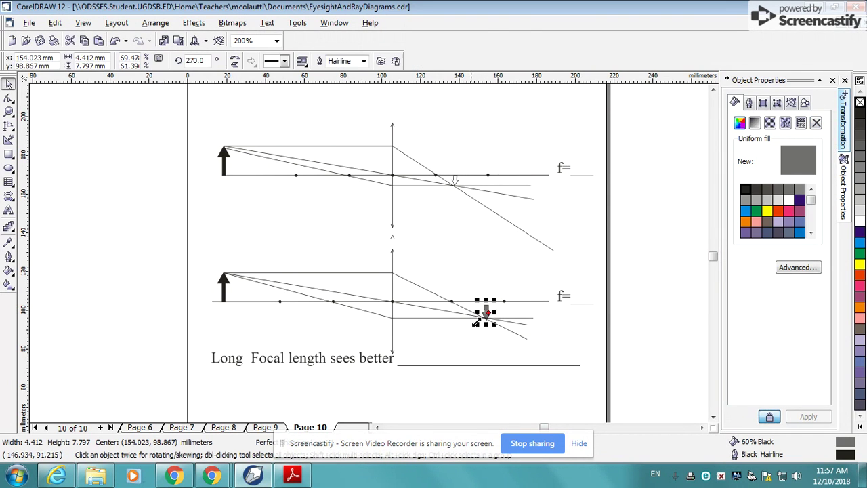
left_click(455, 379)
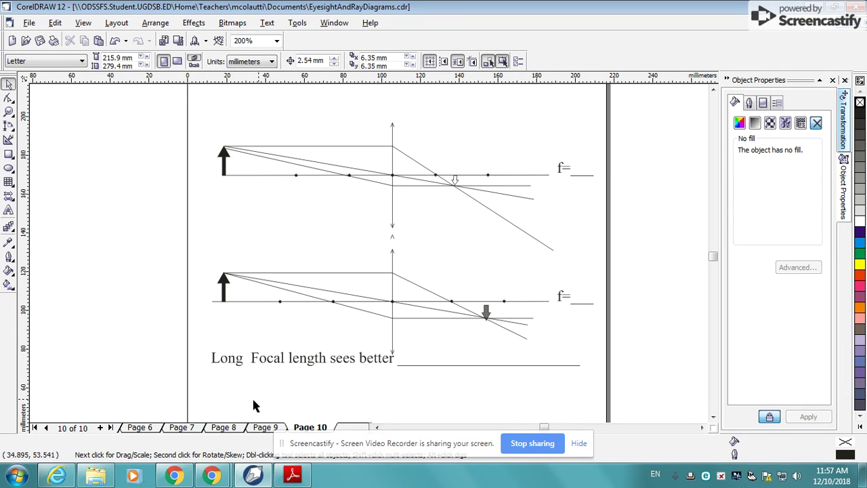
left_click(485, 310)
left_click(485, 308)
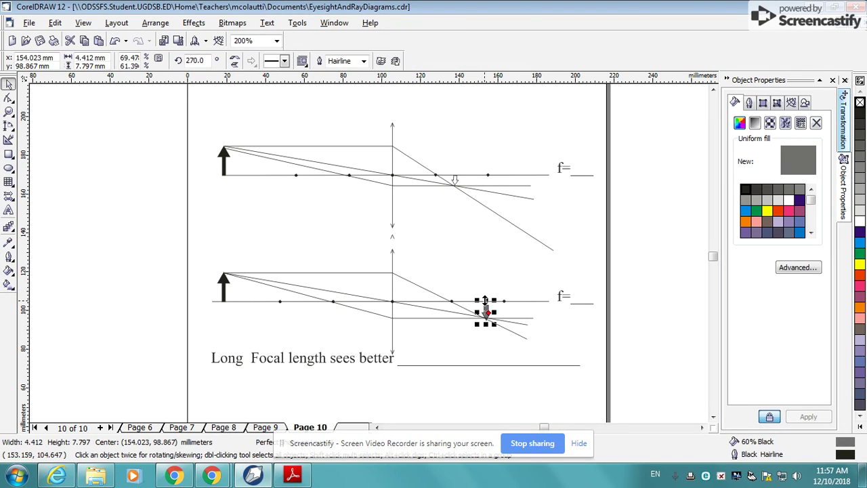
left_click(271, 248)
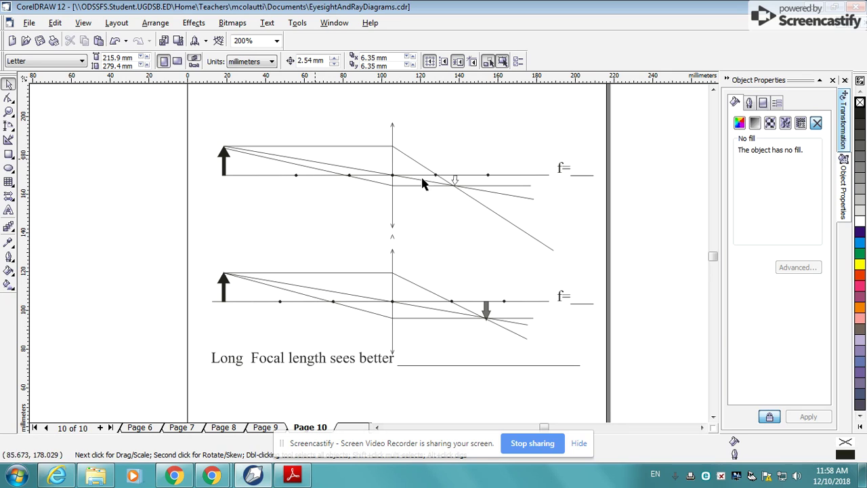
left_click(9, 154)
mouse_move(102, 134)
left_mouse_down()
mouse_move(99, 315)
mouse_move(114, 371)
left_mouse_up()
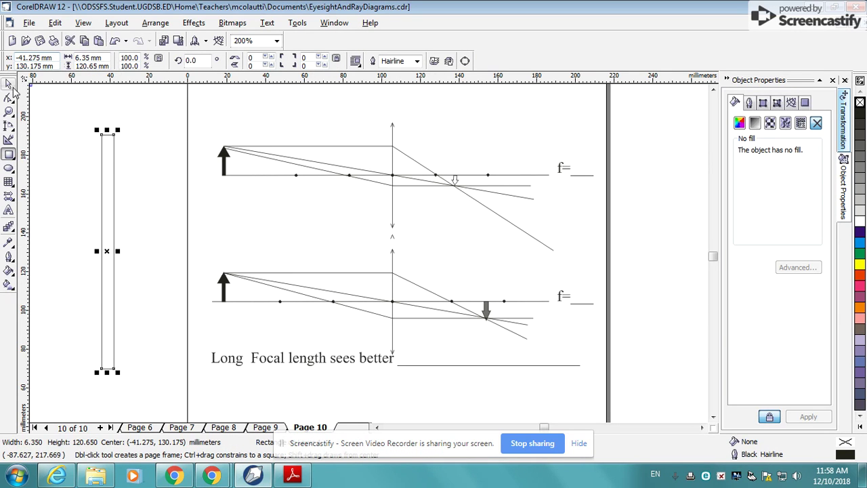
left_click(9, 83)
left_click_drag(112, 186, 473, 172)
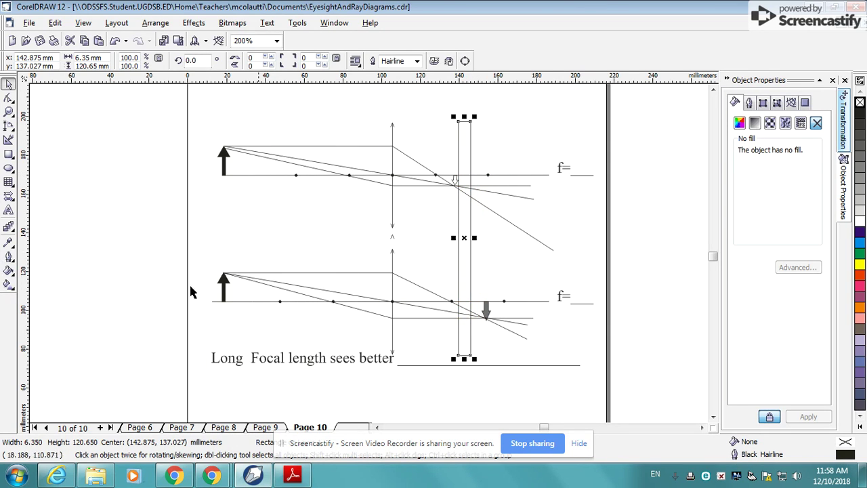
left_click(463, 209)
left_click_drag(464, 210, 495, 210)
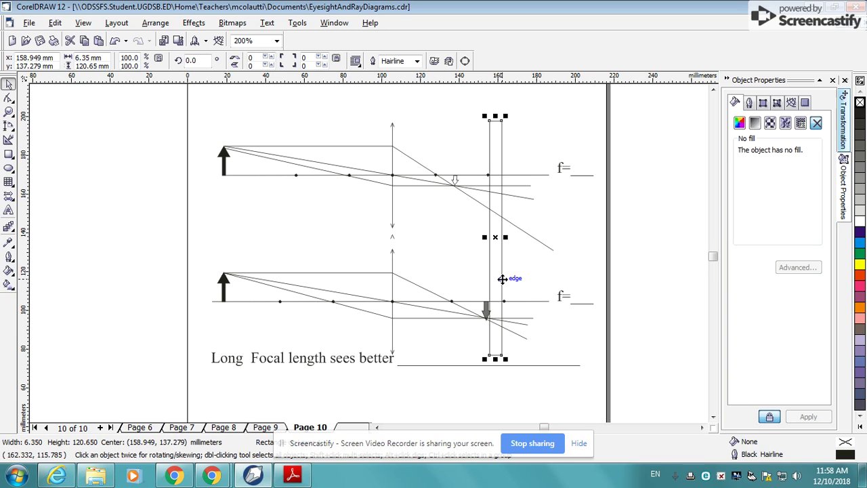
left_click(393, 213)
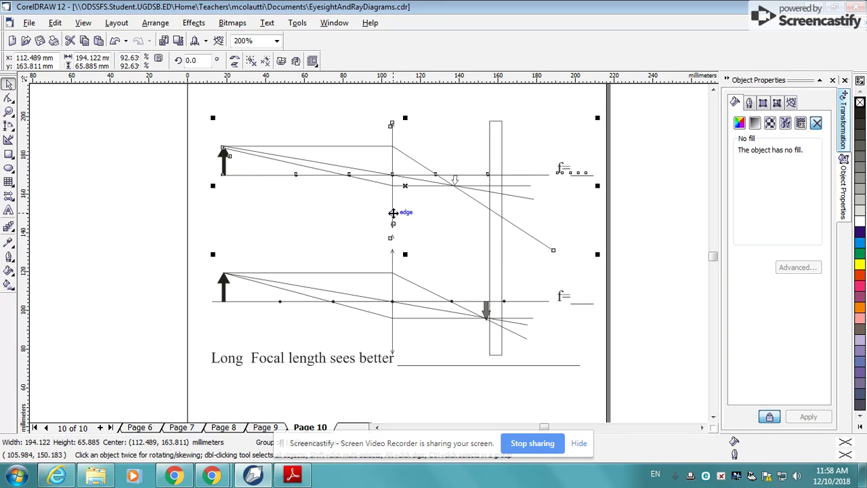
left_click_drag(393, 212, 445, 221)
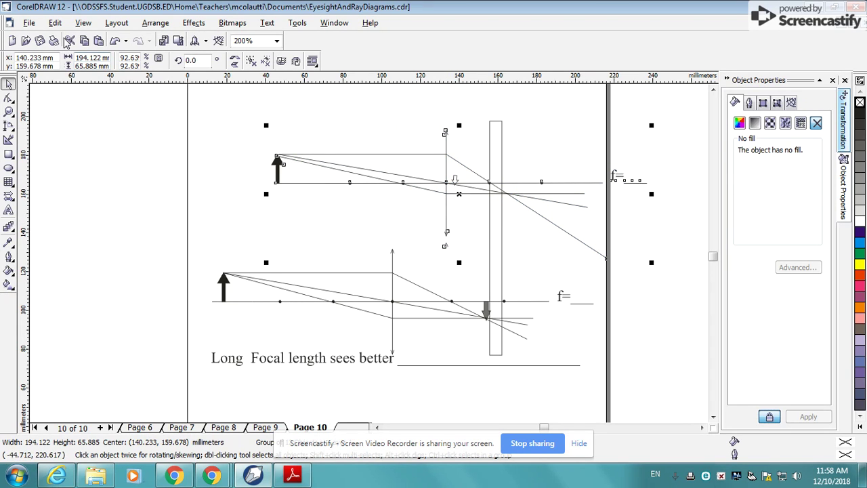
left_click_drag(448, 222, 435, 212)
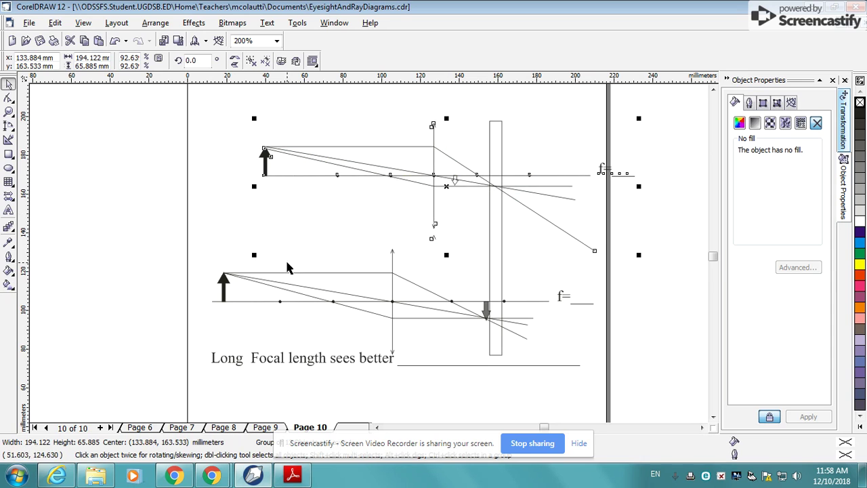
left_click(55, 22)
left_click(67, 38)
left_click(55, 22)
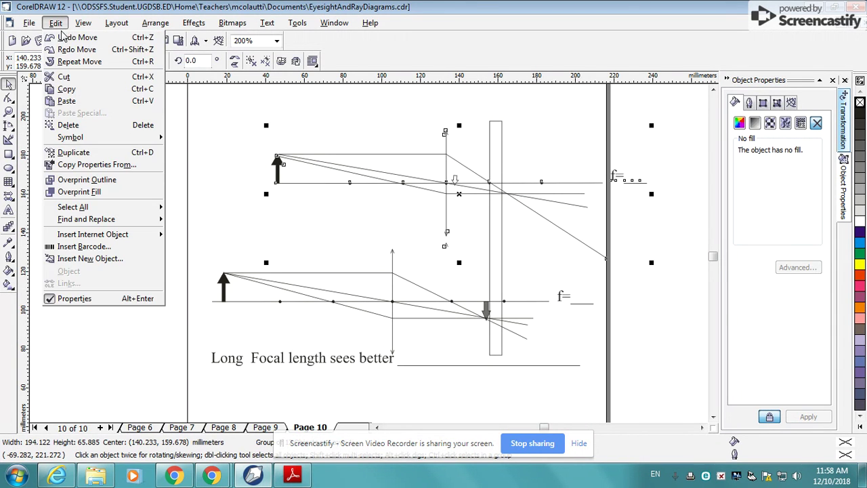
left_click(68, 39)
- Delete the tall thin lens rectangle spanning both ray diagrams
left_click(81, 292)
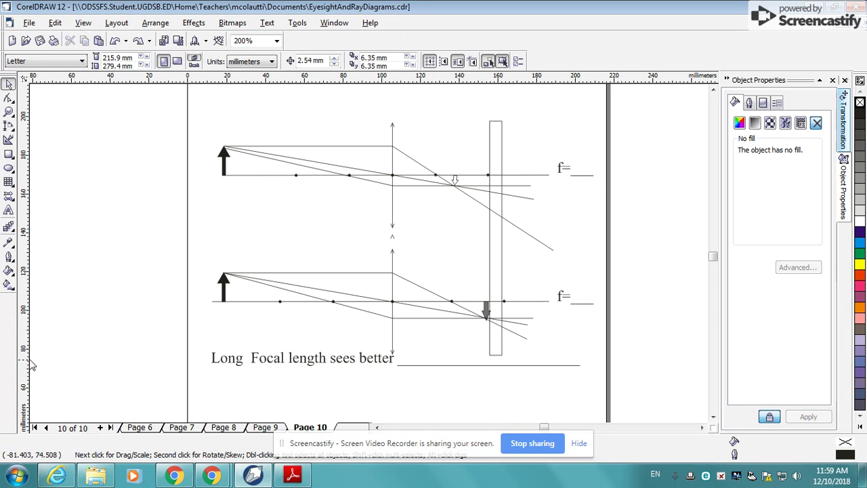
left_click(502, 256)
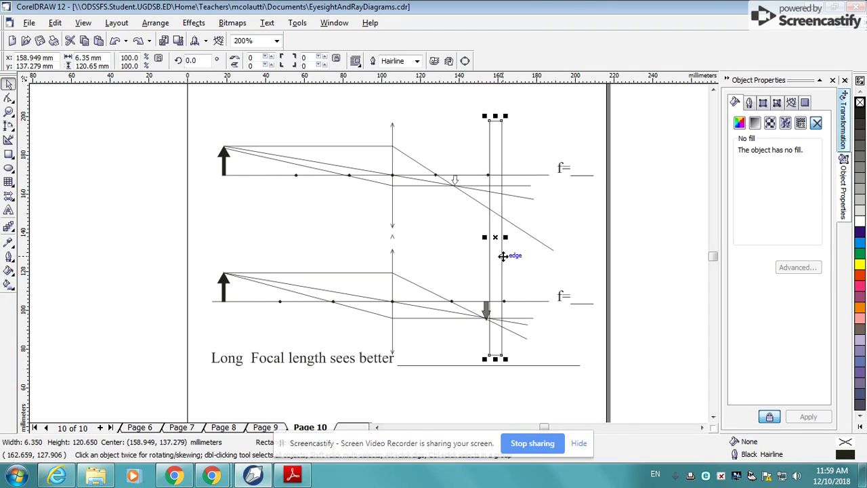
key("Delete")
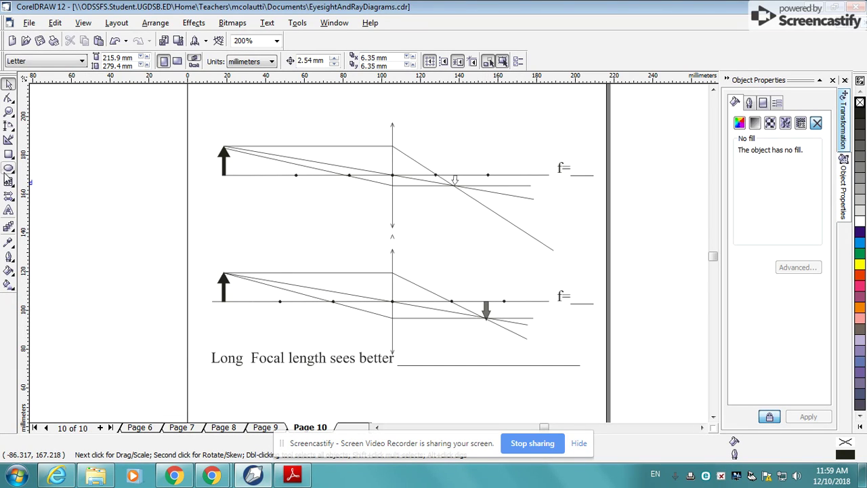
- Draw a rectangle left of the diagrams and extrude it into a 3D box with Interactive Extrude
left_click(10, 154)
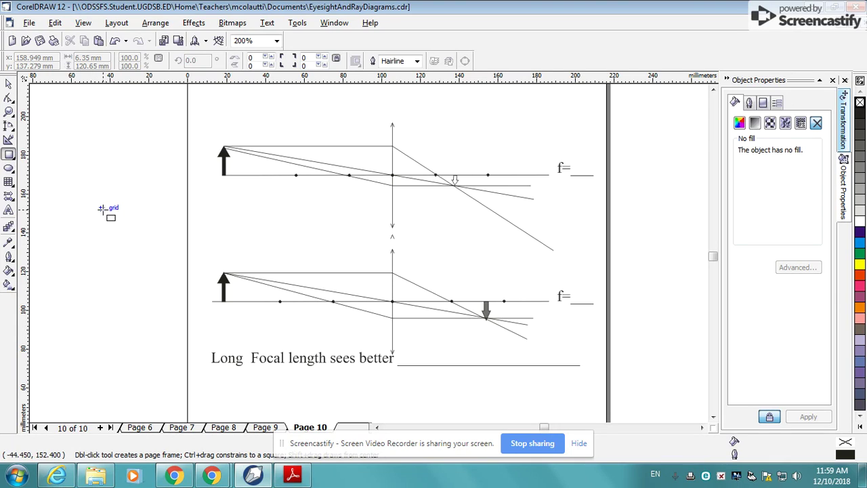
left_click_drag(102, 209, 200, 269)
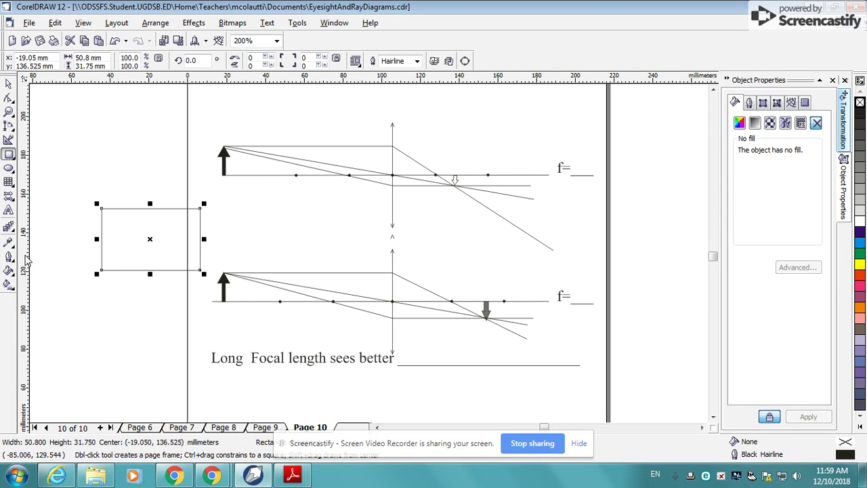
left_click(10, 229)
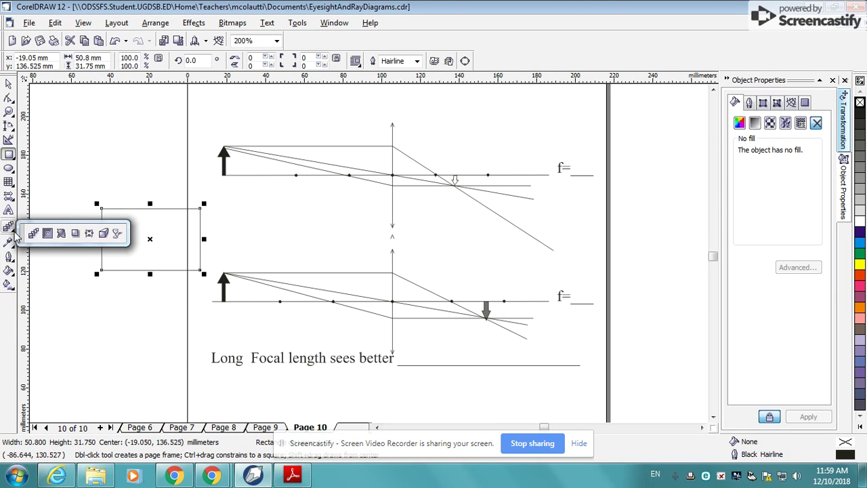
left_click(103, 233)
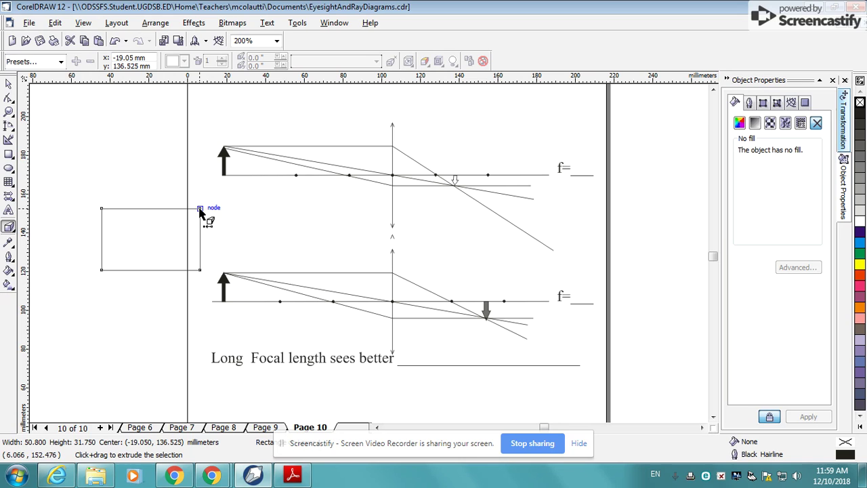
left_click_drag(203, 219, 274, 184)
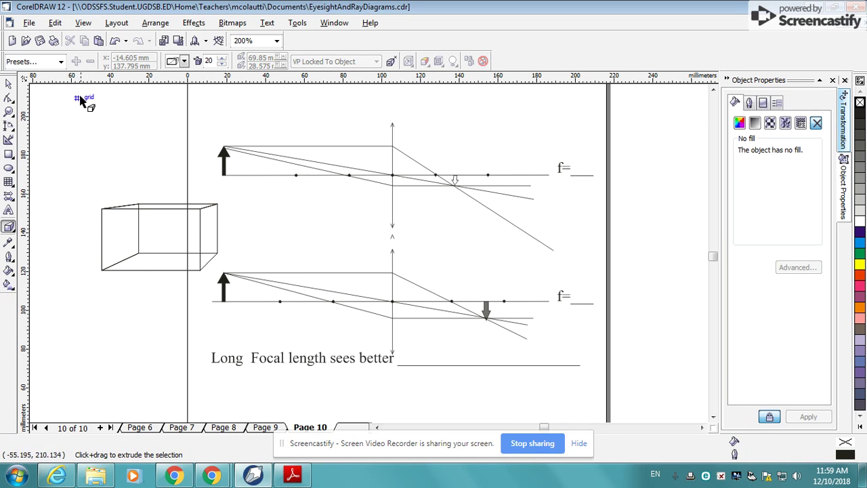
left_click(10, 85)
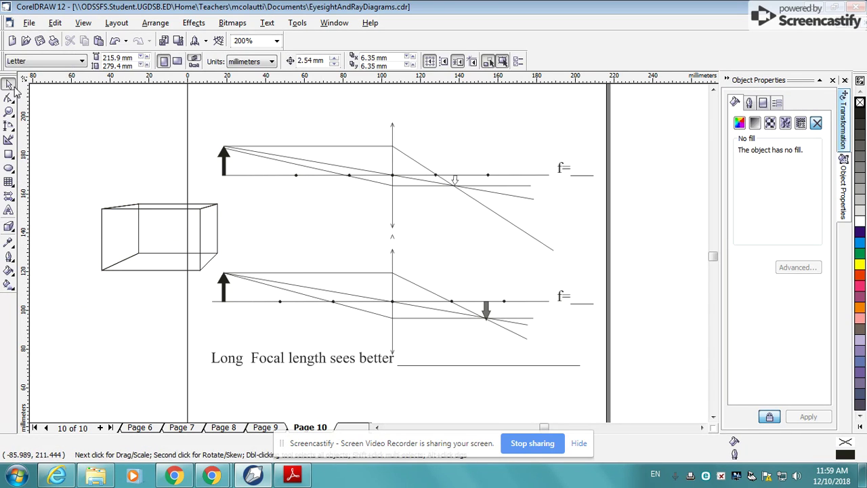
left_click(225, 170)
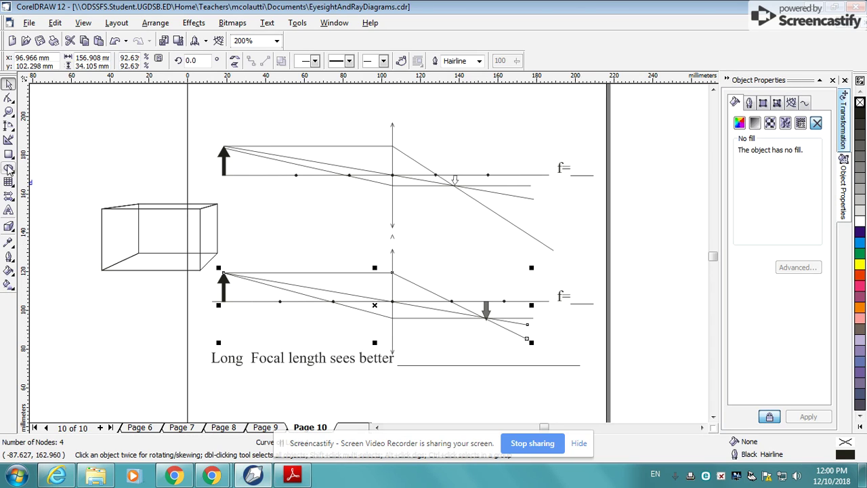
- Draw a 50.8 × 25.4 mm rectangle above the 3D box
left_click(9, 154)
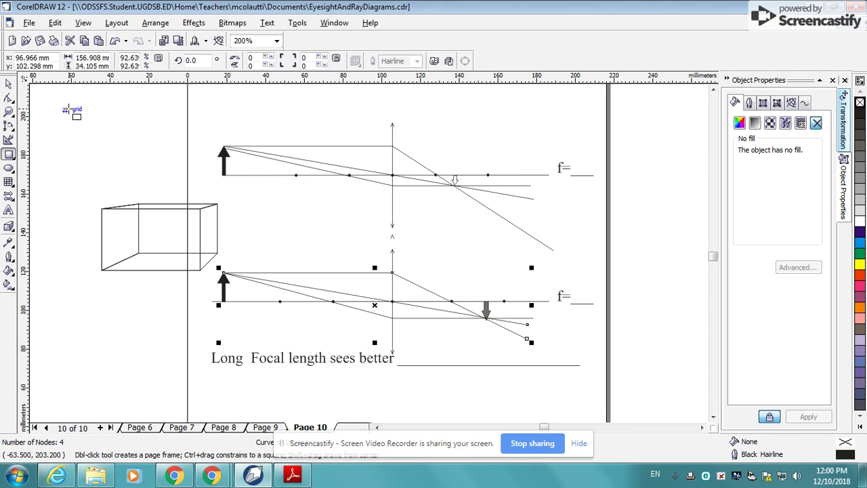
left_click_drag(64, 110, 163, 160)
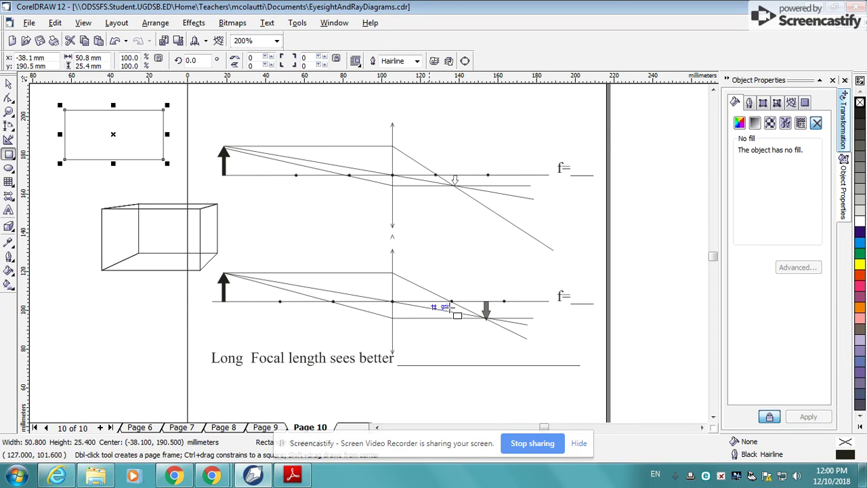
left_click(8, 83)
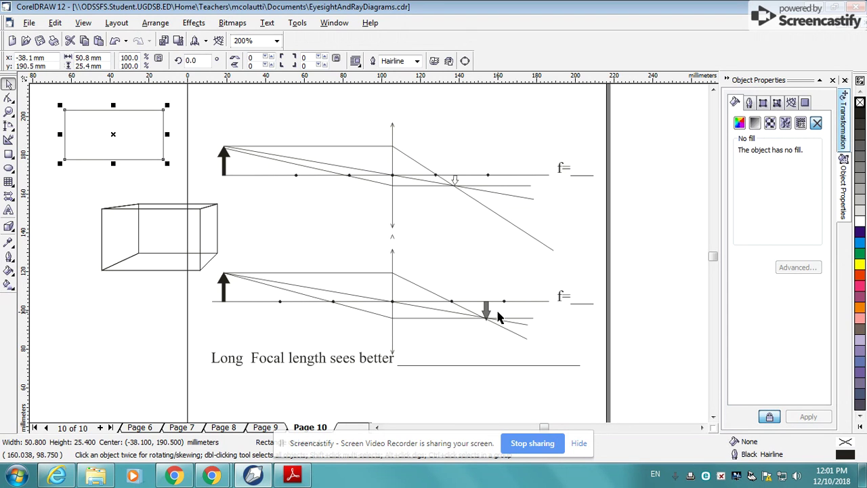
- In a new Chrome tab, search Google for 'short focal length field of view'
left_click(213, 477)
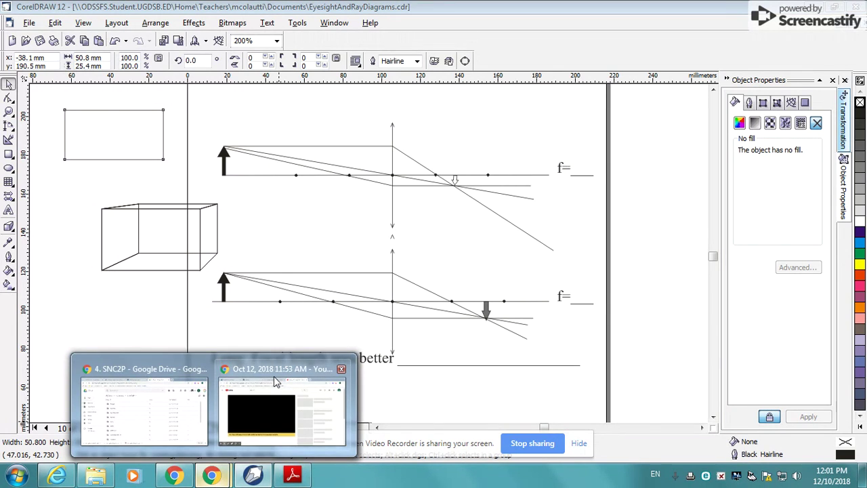
left_click(281, 406)
left_click(627, 11)
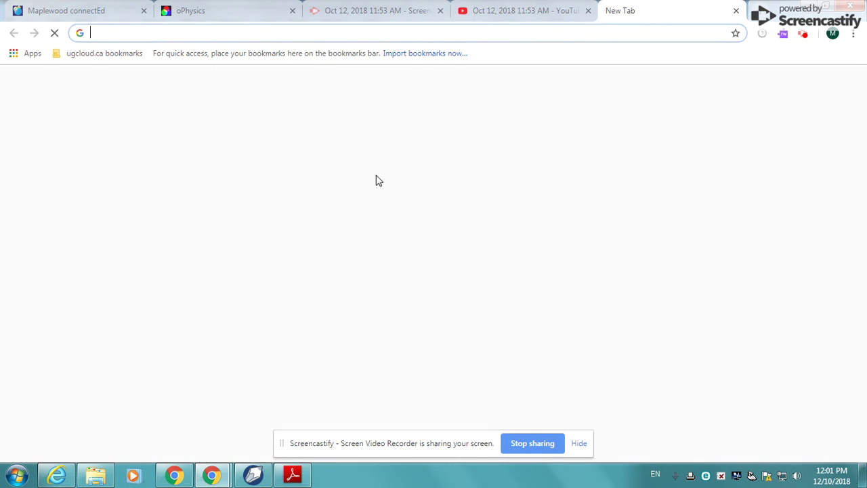
left_click(358, 253)
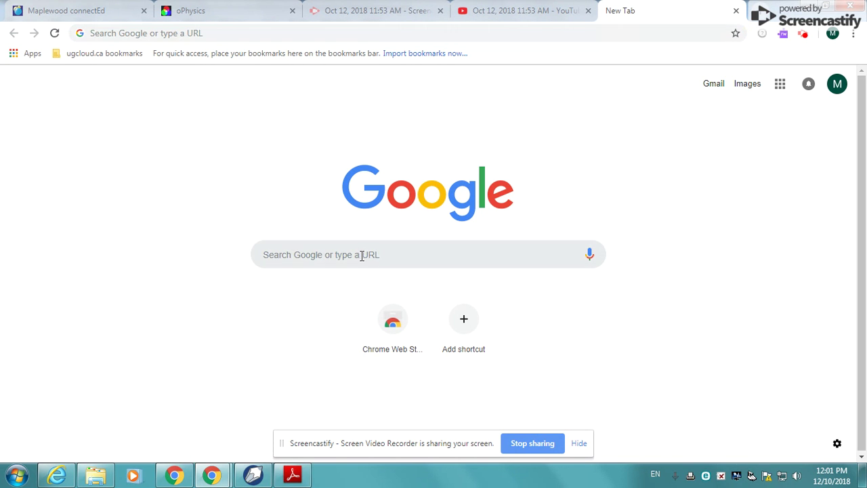
type("shor")
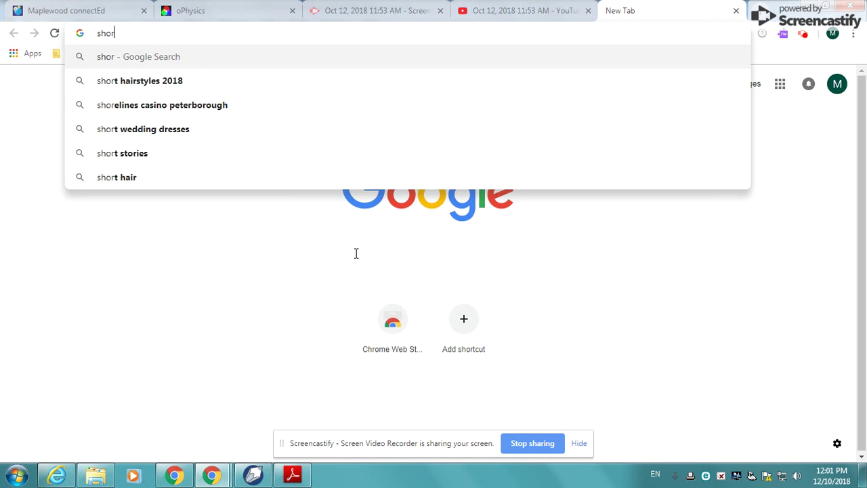
type("t focal leng")
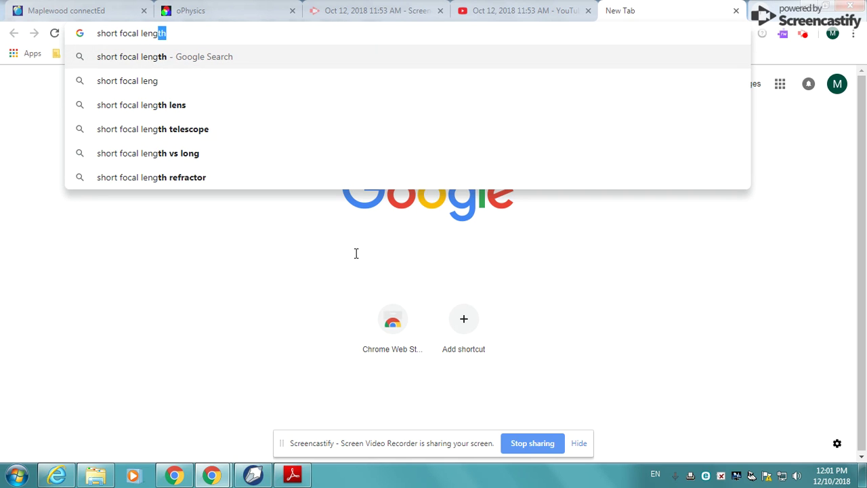
type("th fileld of view")
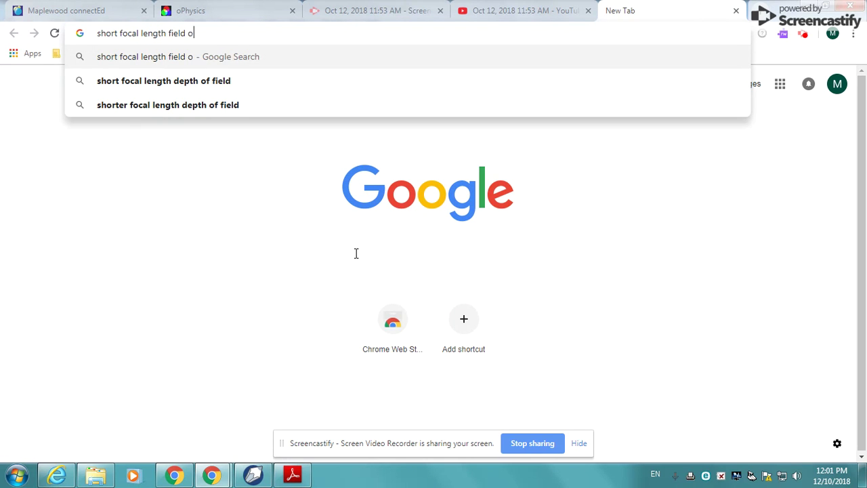
key("Return")
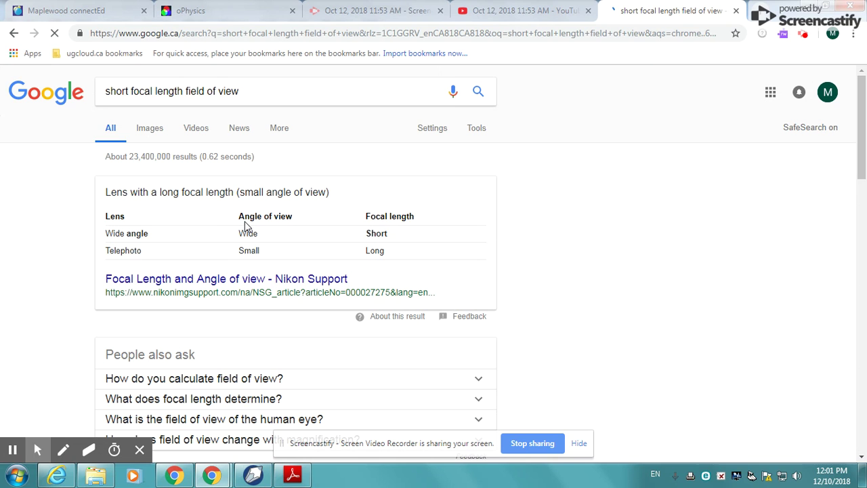
- Switch to Google Images results and browse them
left_click(151, 134)
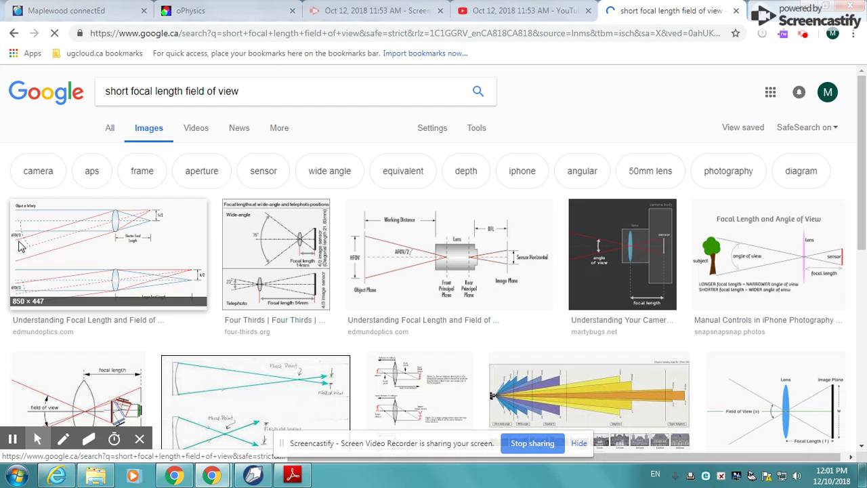
scroll(214, 277, "down", 5)
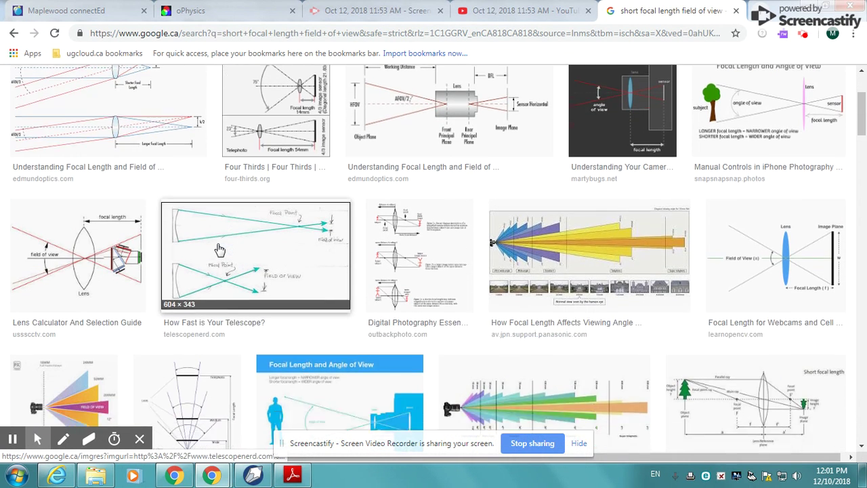
scroll(194, 245, "down", 8)
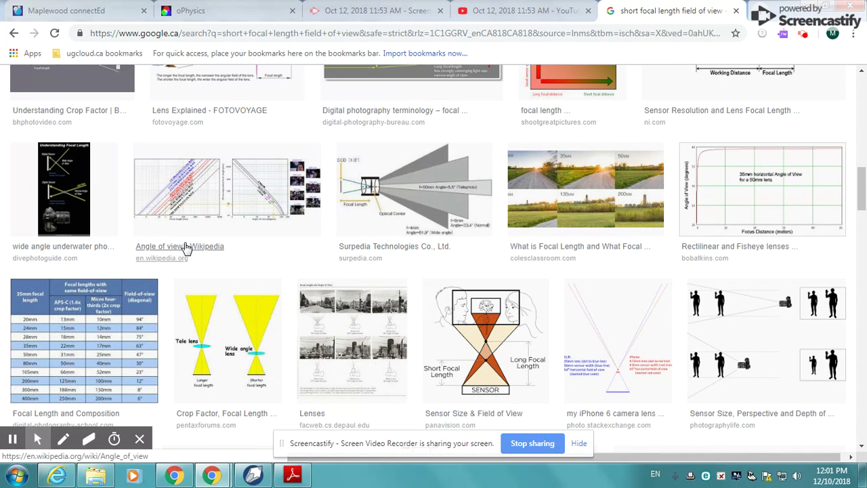
scroll(186, 247, "up", 9)
scroll(184, 246, "up", 3)
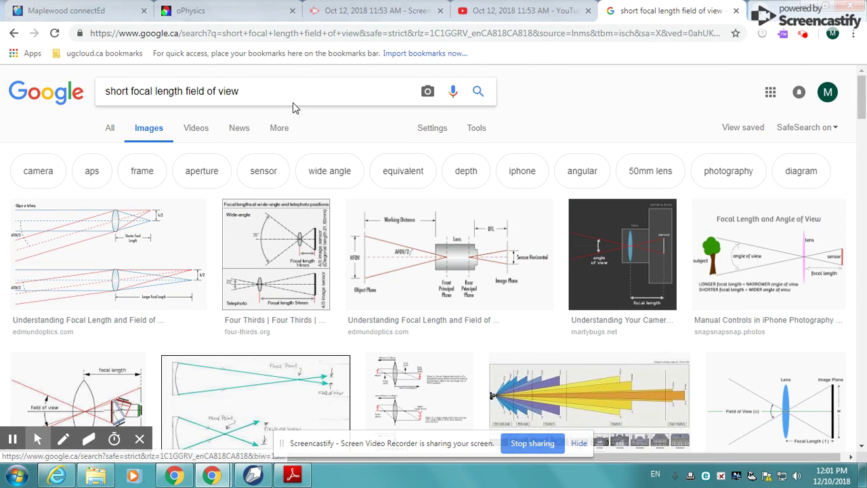
- Refine the query with 'canon wide angle lens' and browse the new results
left_click(308, 91)
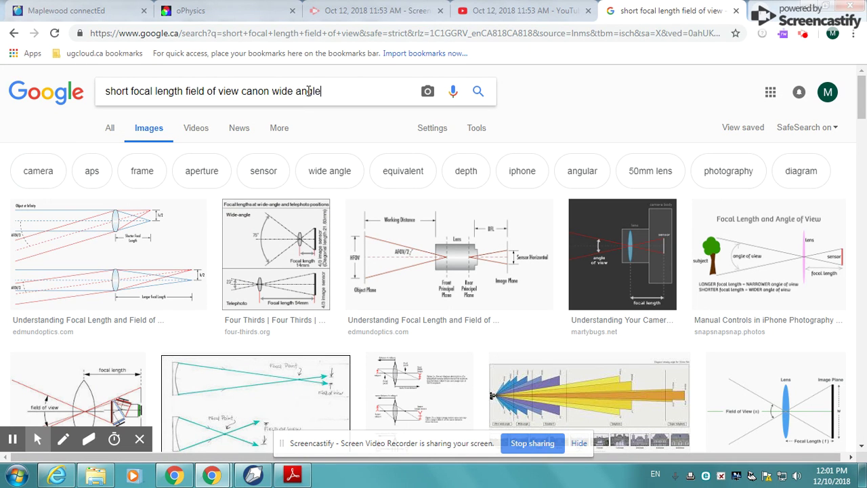
key("Return")
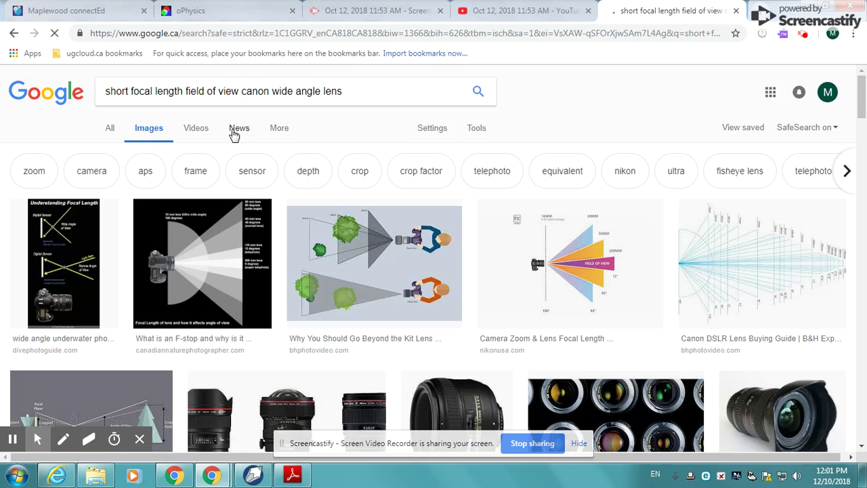
scroll(267, 156, "down", 8)
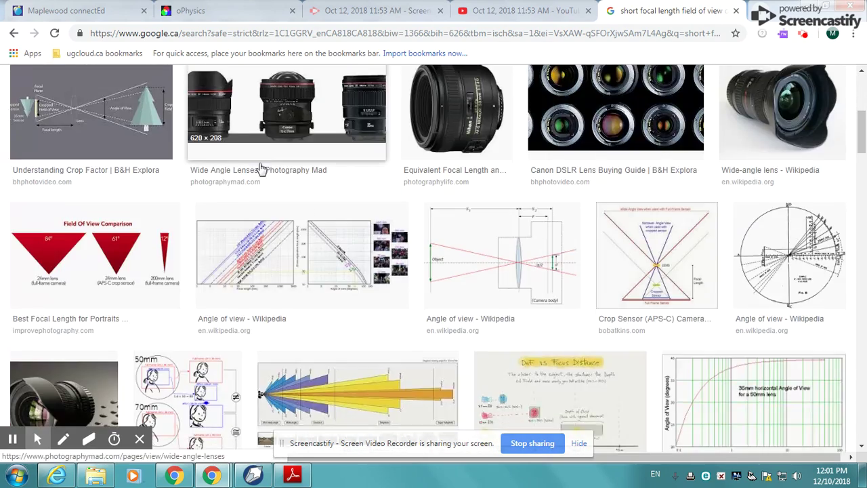
scroll(245, 174, "down", 6)
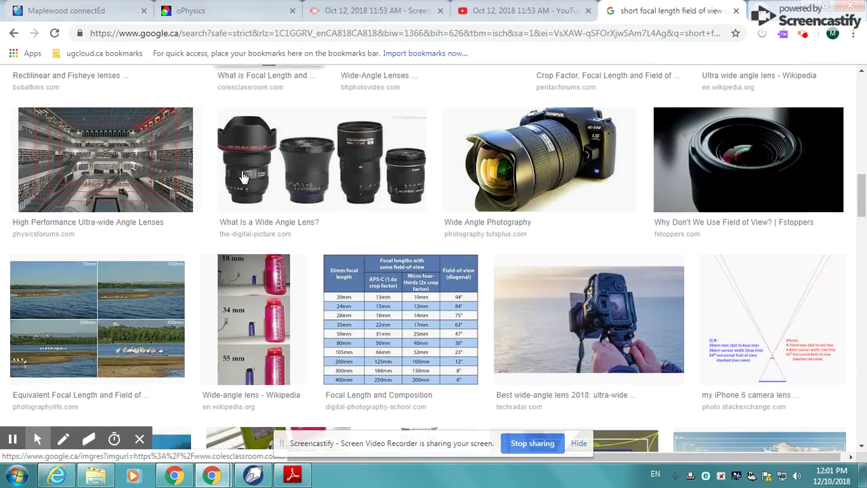
scroll(237, 179, "down", 4)
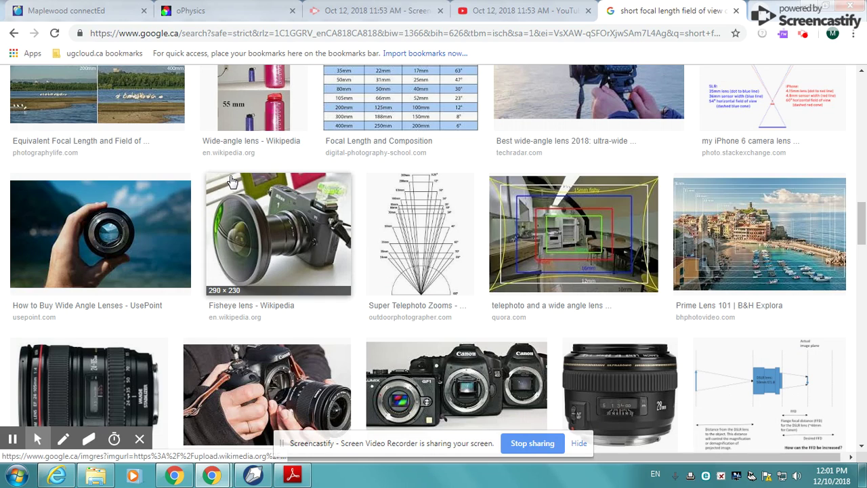
scroll(231, 179, "up", 8)
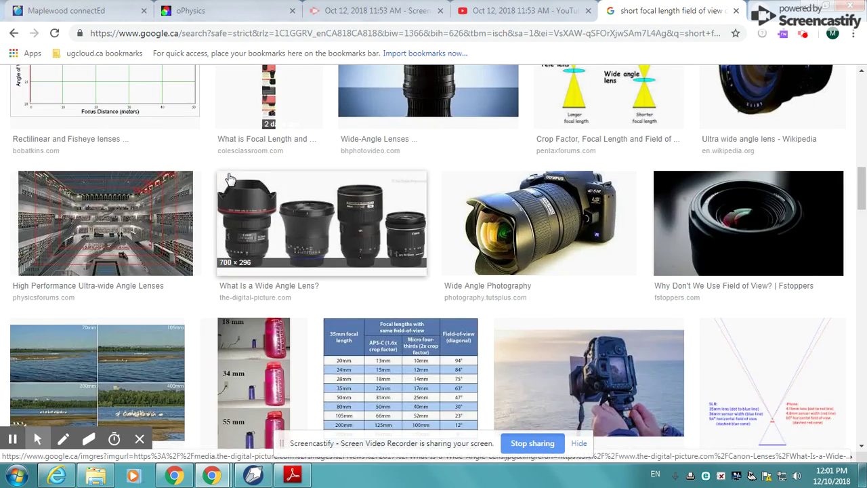
scroll(230, 178, "up", 5)
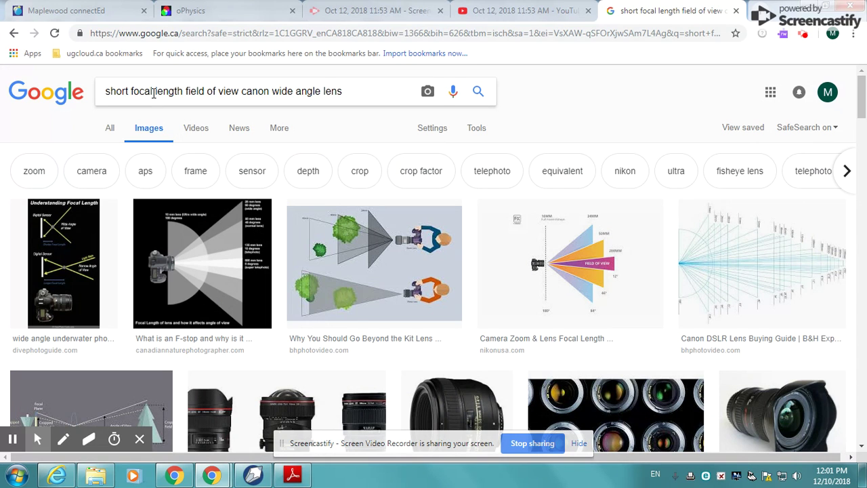
- Search 'field of view canon wide angle lens' and preview the Rectilinear and Fisheye Lenses image
left_click_drag(184, 90, 58, 91)
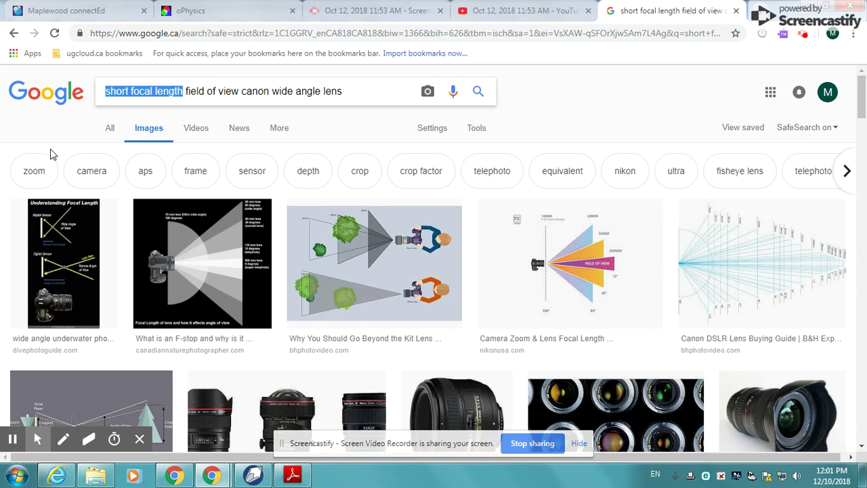
key("BackSpace")
key("Return")
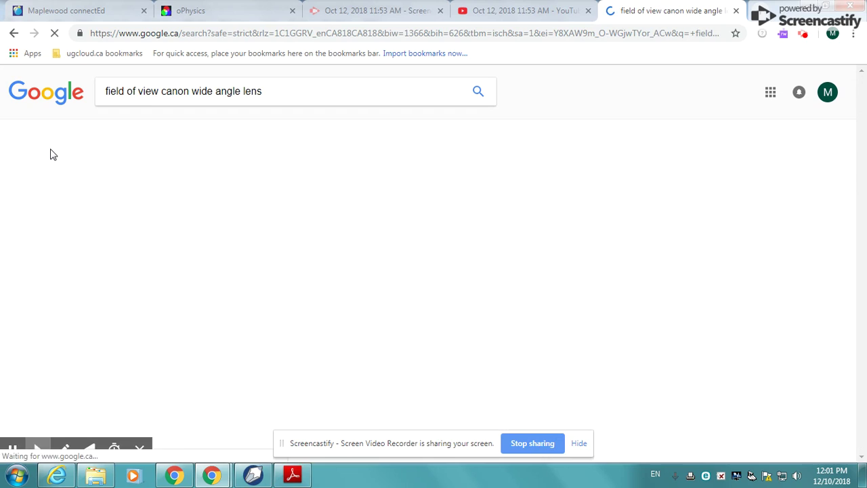
scroll(85, 193, "down", 3)
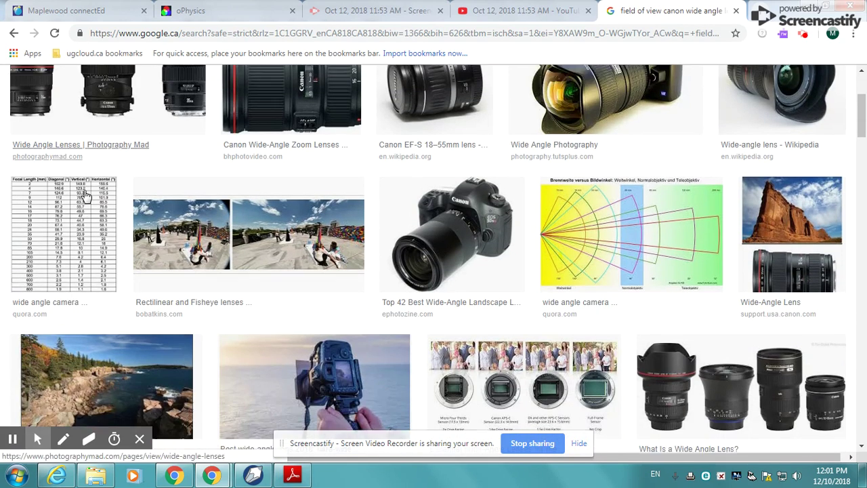
scroll(54, 228, "down", 3)
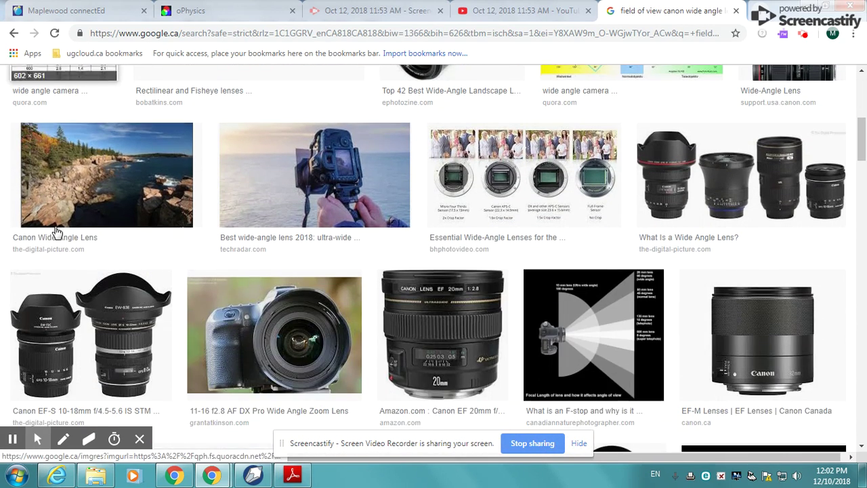
scroll(68, 228, "up", 2)
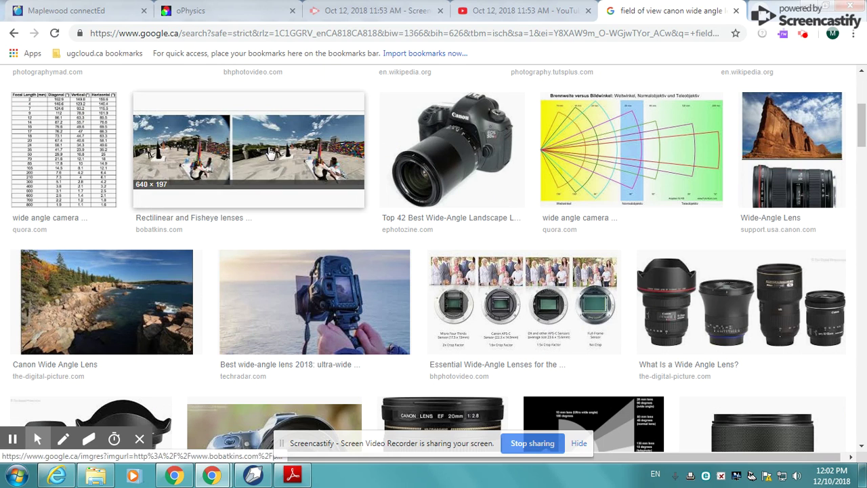
left_click(251, 161)
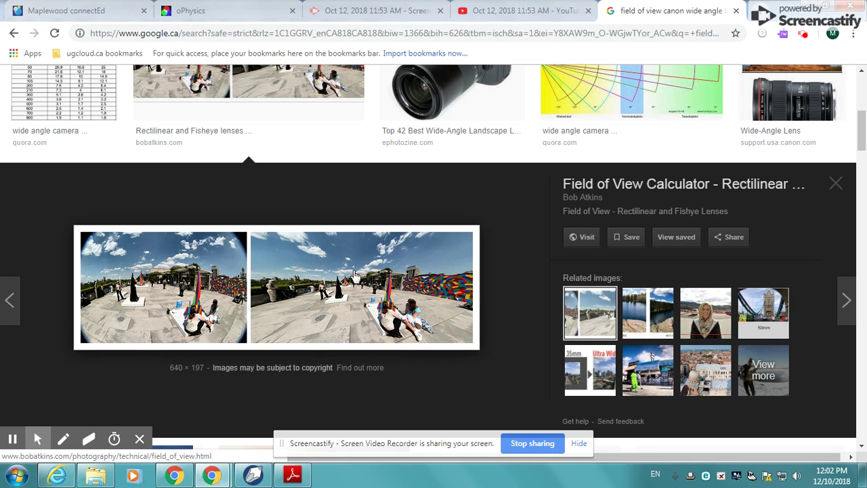
- Open the Tower Bridge image comparing 20mm, 50mm and 80mm fields of view
left_click(762, 312)
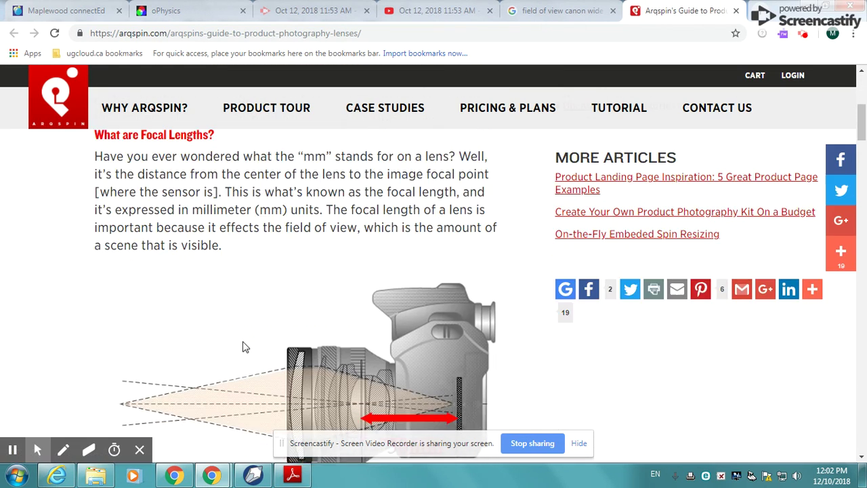
scroll(240, 339, "down", 2)
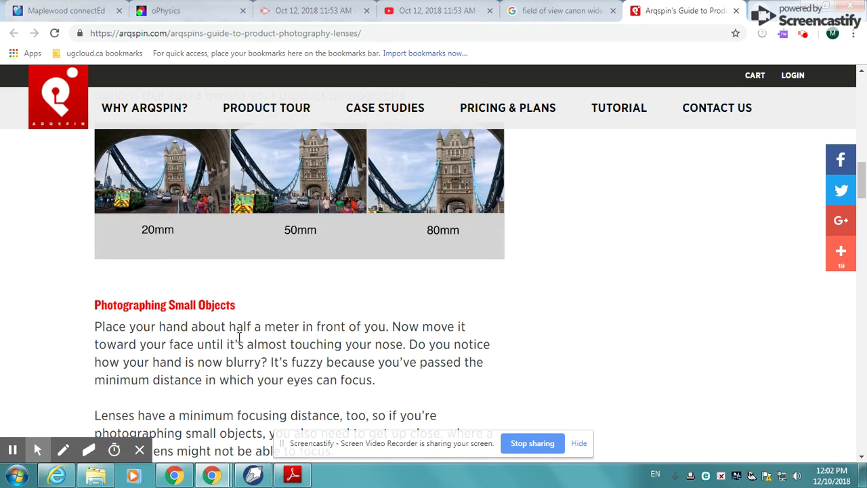
scroll(244, 315, "up", 1)
left_click(269, 273)
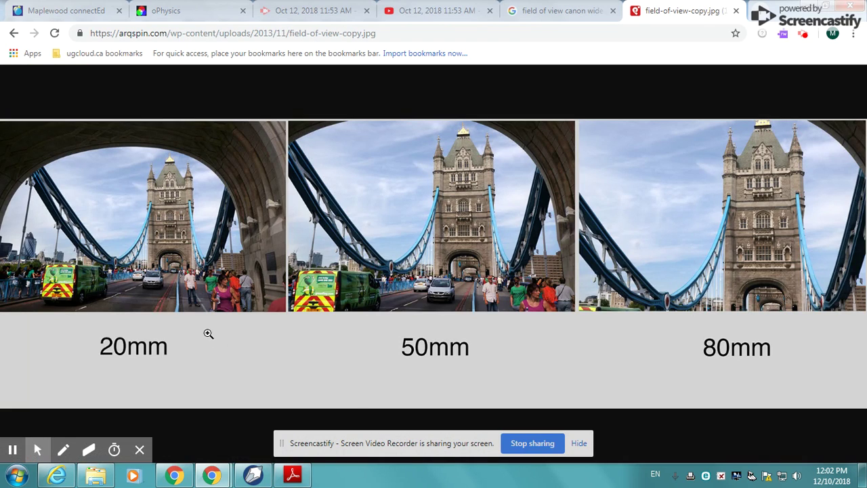